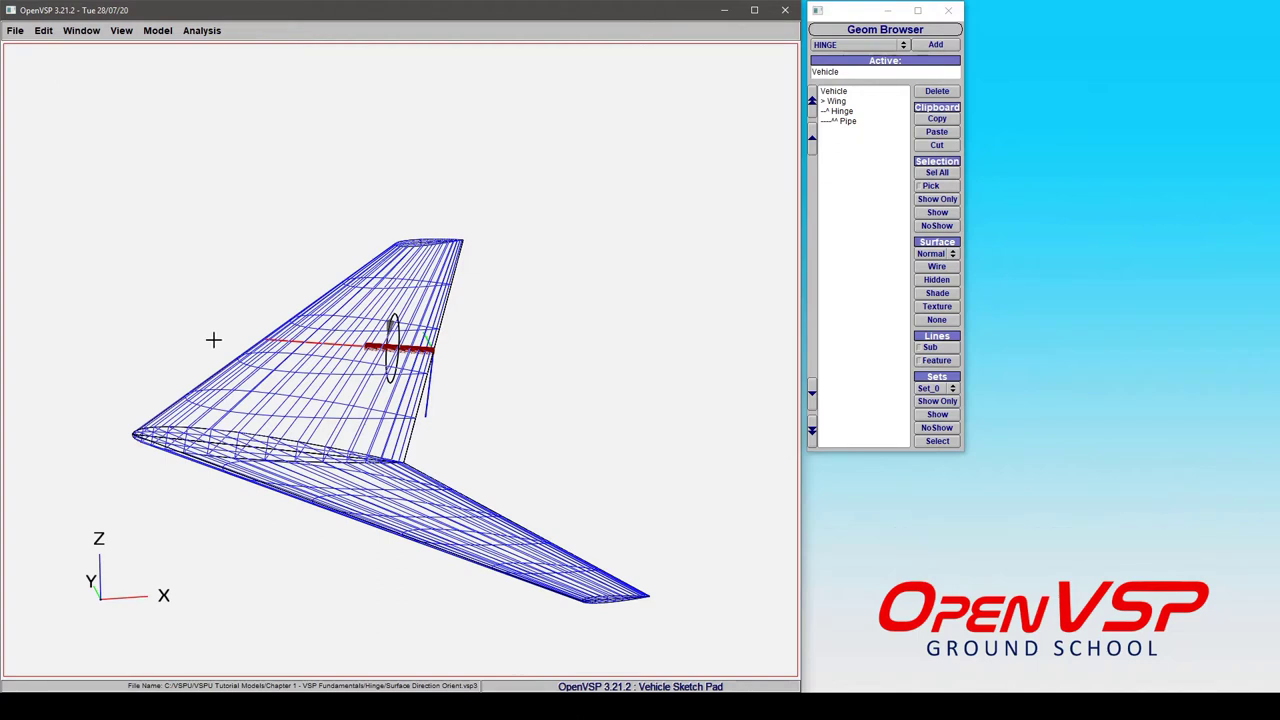
- Check the hinge's SURFPT axis type among the available options and view the hinge axis on the wing
{"action": "left_click", "coordinate": [842, 111]}
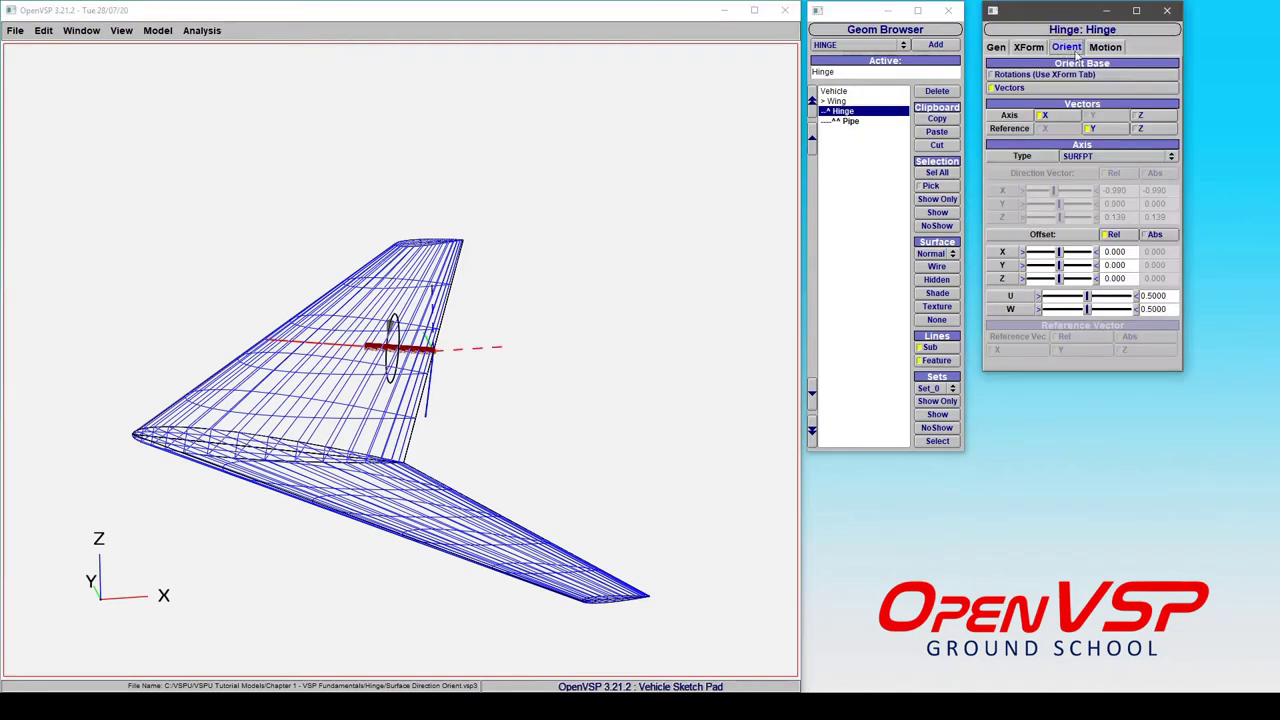
{"action": "left_click", "coordinate": [1098, 158]}
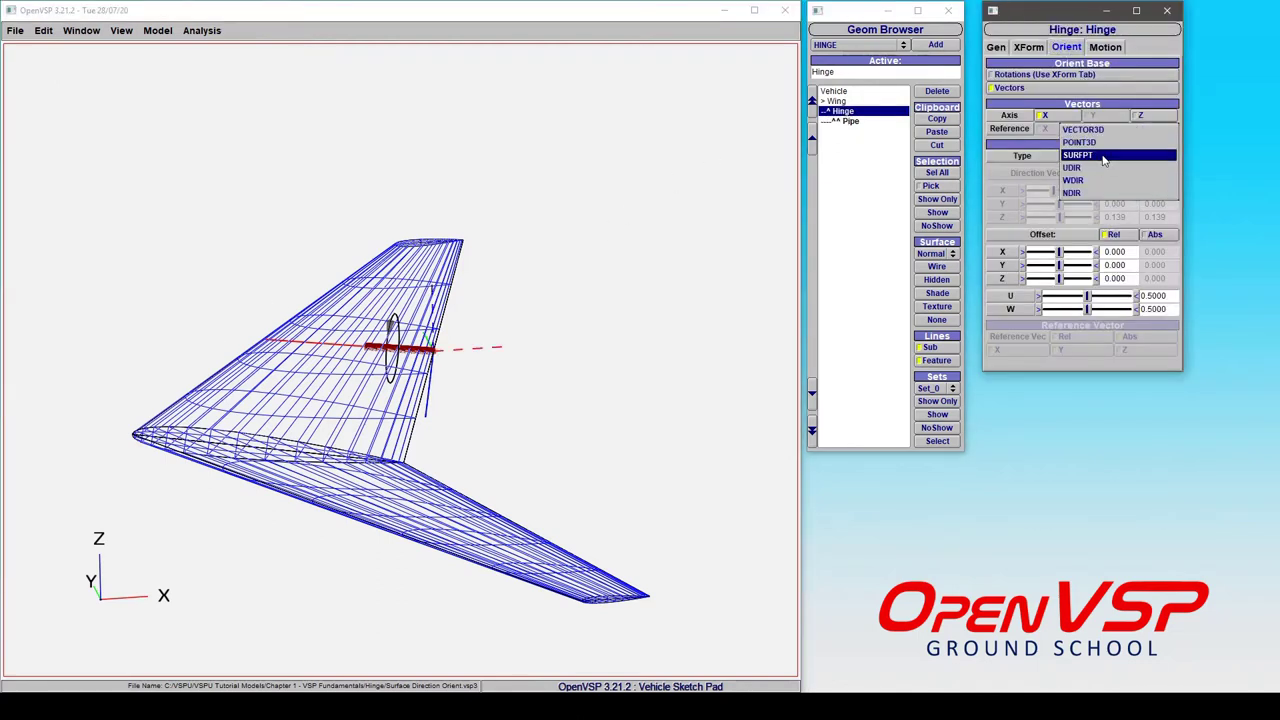
{"action": "left_click", "coordinate": [1104, 156]}
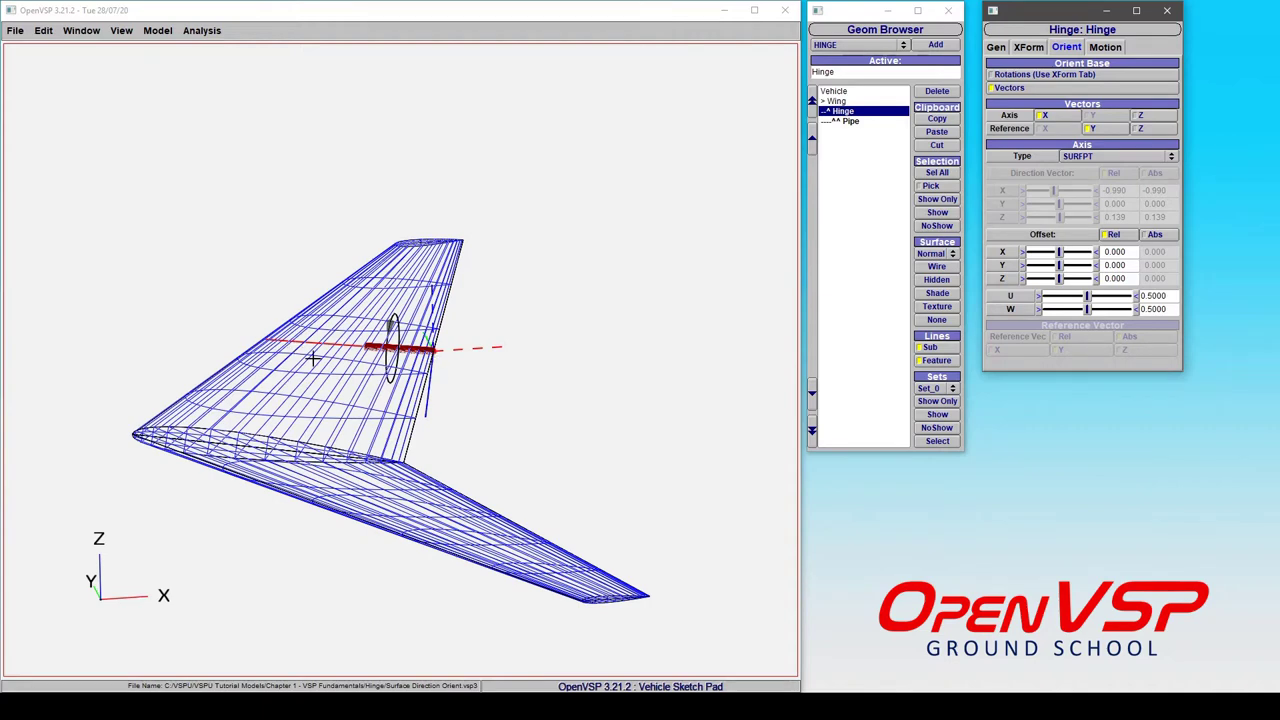
{"action": "left_click_drag", "start_coordinate": [297, 395], "coordinate": [385, 448]}
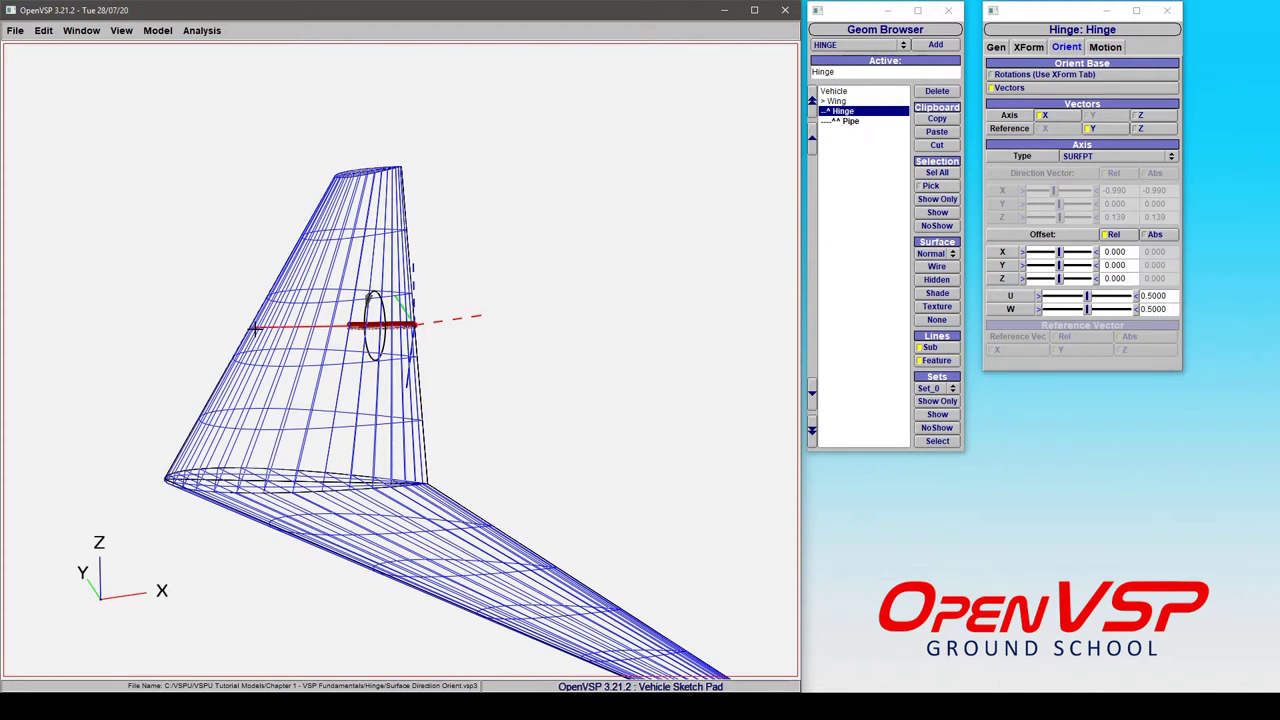
- Shift the hinge along the wing by changing its parent attachment U to about 0.385, and on to 0
{"action": "left_click", "coordinate": [838, 101]}
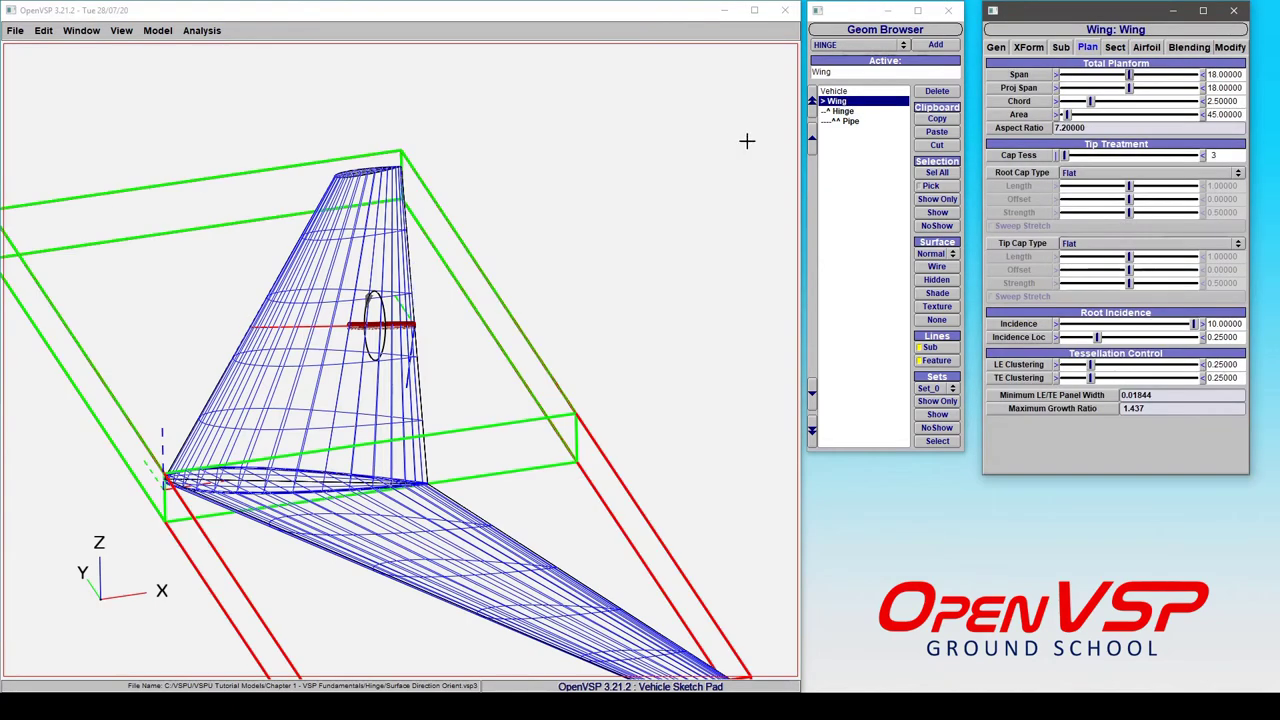
{"action": "left_click", "coordinate": [843, 112]}
{"action": "left_click", "coordinate": [1029, 47]}
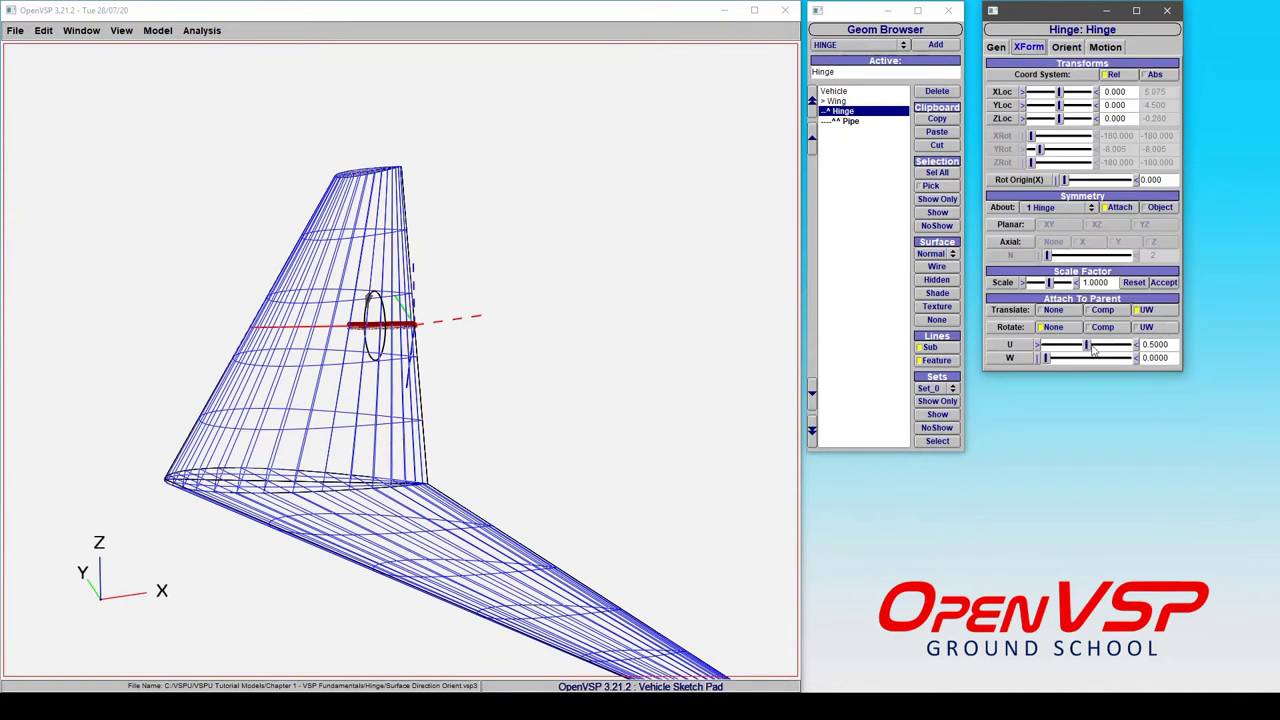
{"action": "mouse_move", "coordinate": [1087, 344]}
{"action": "left_mouse_down"}
{"action": "mouse_move", "coordinate": [1063, 351]}
{"action": "mouse_move", "coordinate": [1099, 351]}
{"action": "mouse_move", "coordinate": [1076, 350]}
{"action": "left_mouse_up"}
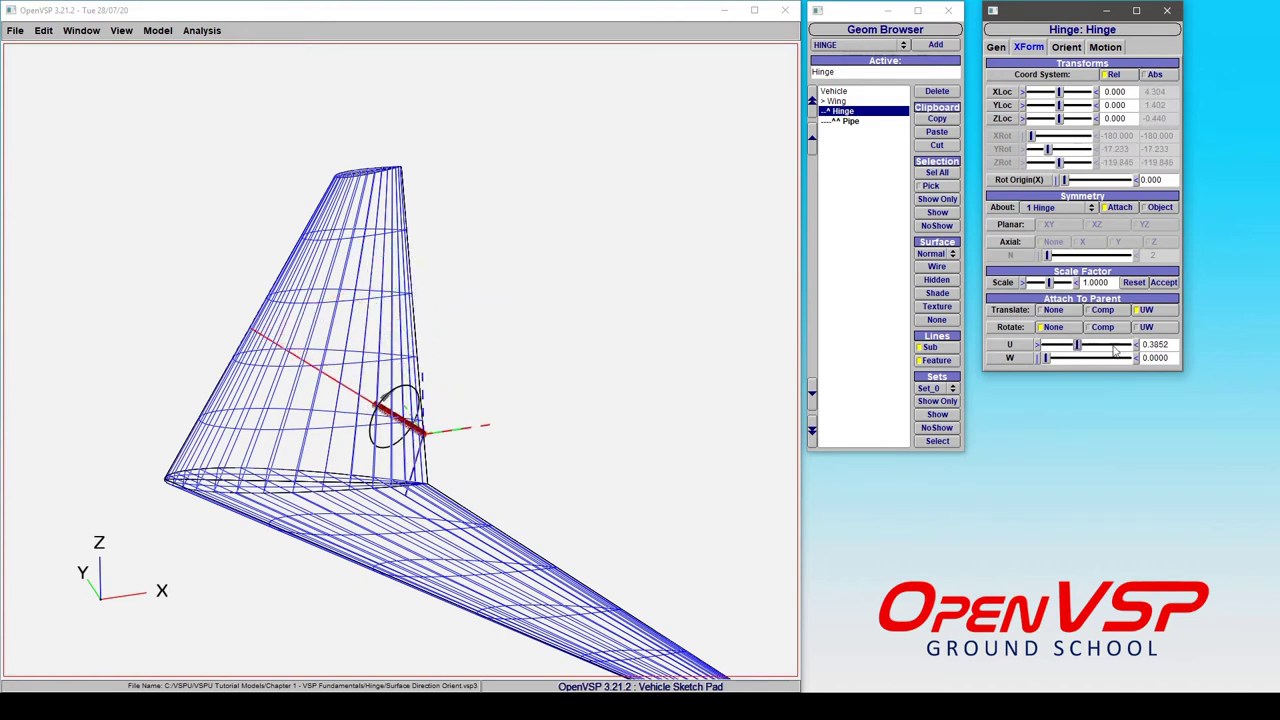
{"action": "double_click", "coordinate": [1160, 344]}
{"action": "type", "text": "0"}
{"action": "key", "text": "Return"}
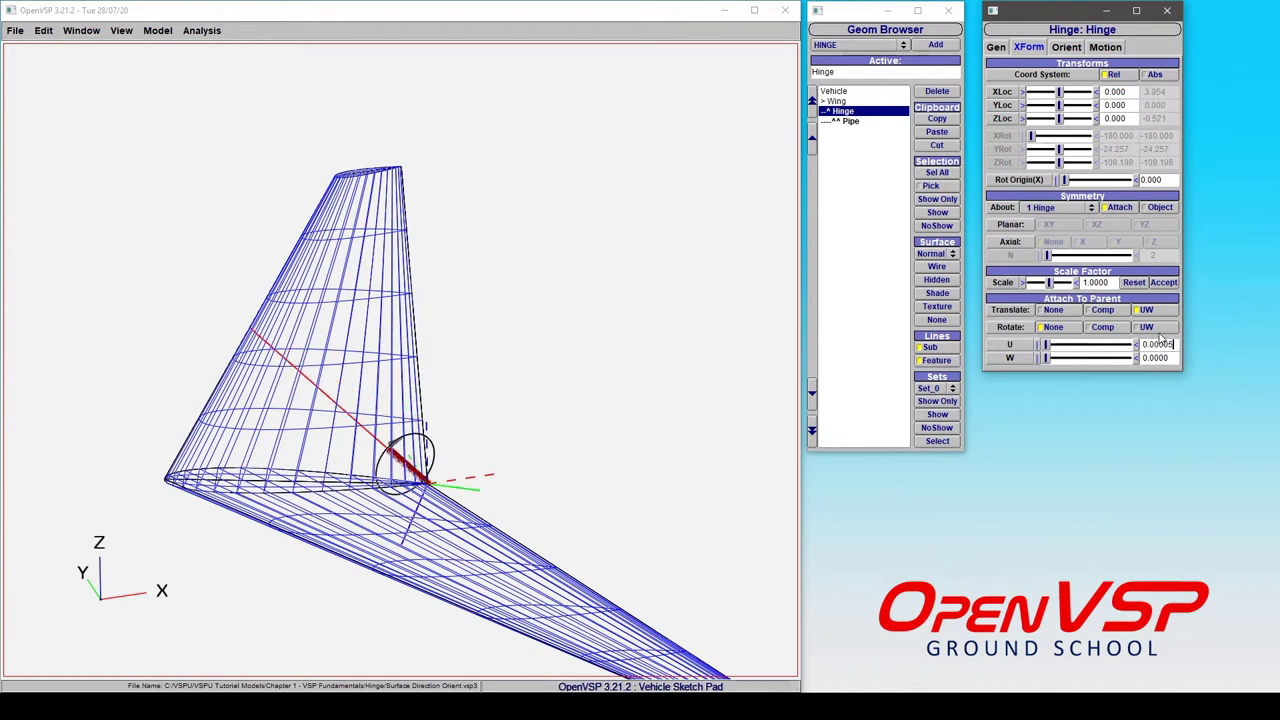
- Return the hinge's parent attachment U to 0.5
{"action": "double_click", "coordinate": [1160, 344]}
{"action": "key", "text": "BackSpace"}
{"action": "type", "text": "0.5"}
{"action": "key", "text": "Return"}
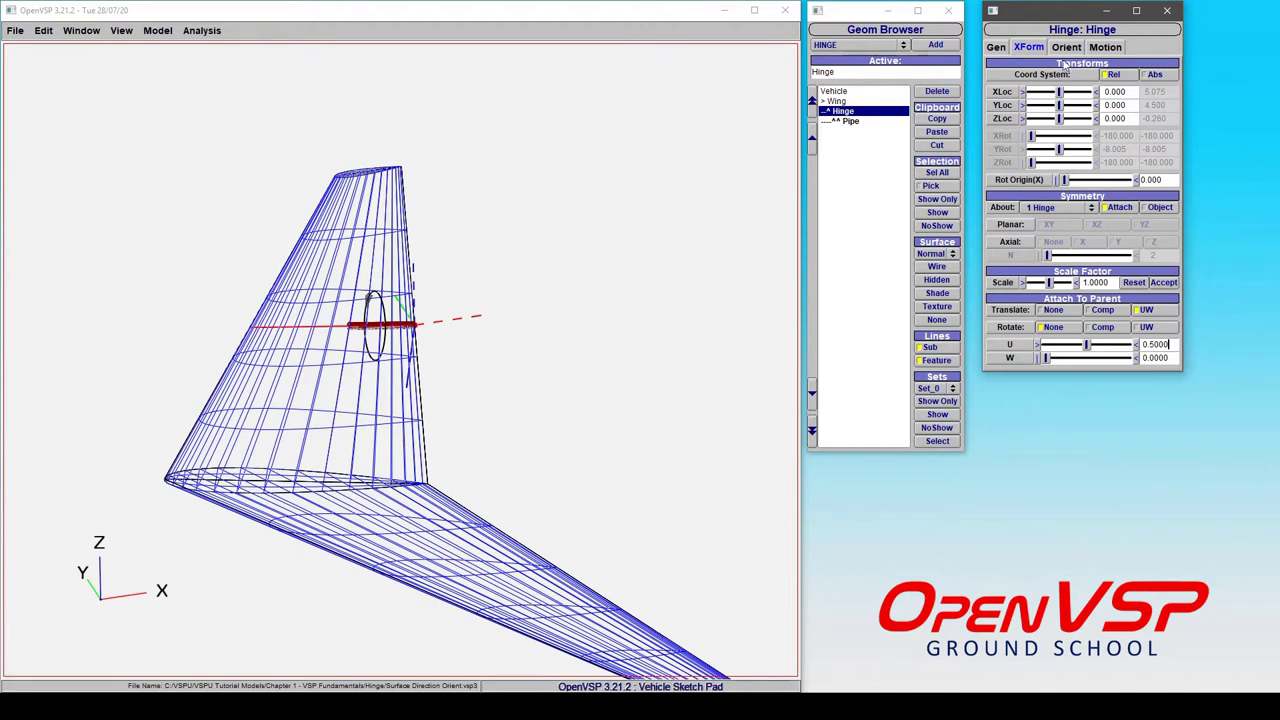
- Move the hinge's axis surface point to about U 0.54 and W 0.66, and reset both to 0.5
{"action": "left_click", "coordinate": [1066, 47]}
{"action": "left_click_drag", "start_coordinate": [1087, 296], "coordinate": [1145, 330]}
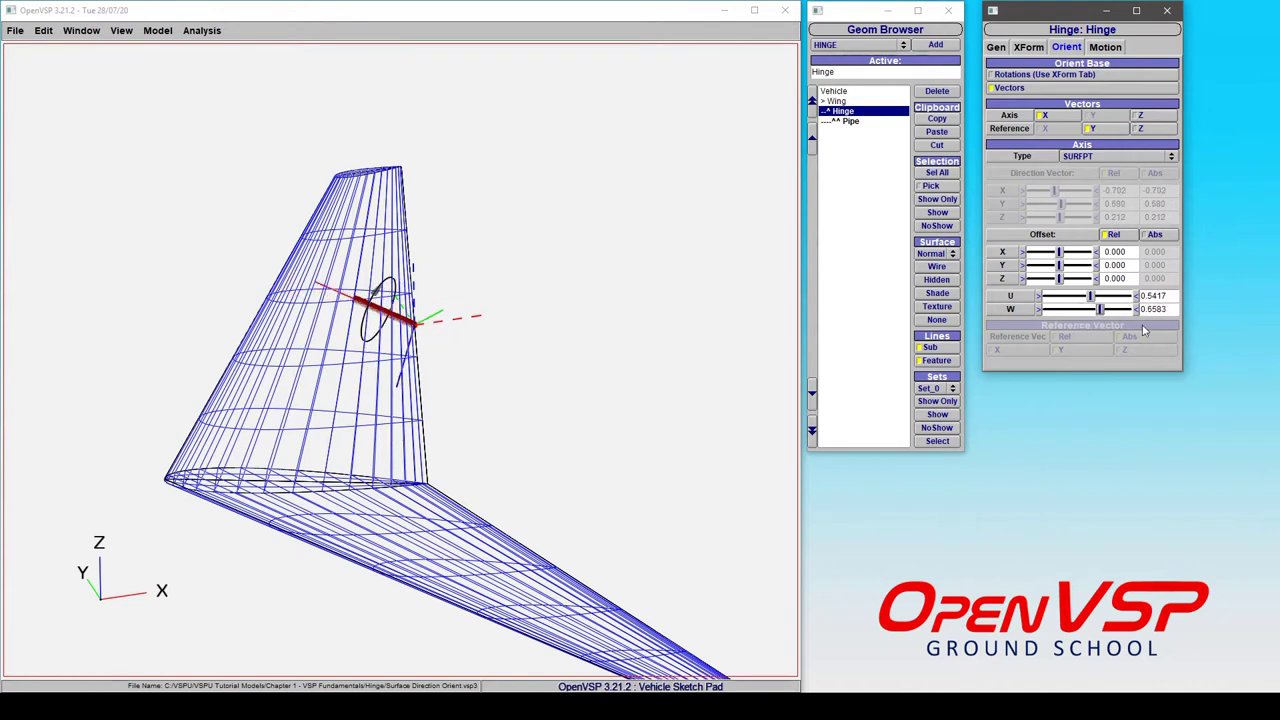
{"action": "double_click", "coordinate": [1152, 309]}
{"action": "type", "text": "0.5"}
{"action": "key", "text": "Return"}
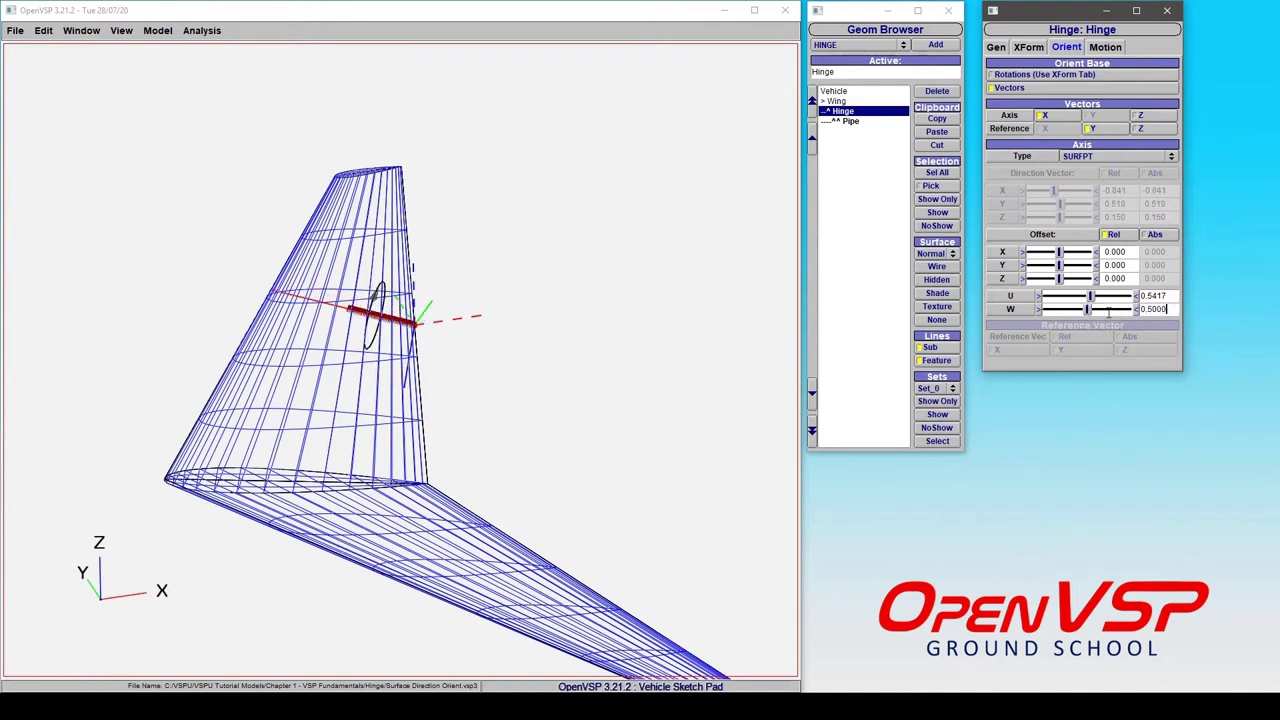
{"action": "double_click", "coordinate": [1160, 295]}
{"action": "type", "text": "0.5"}
{"action": "key", "text": "Return"}
- Set the wing's total span to about 20.78 and its root incidence to about 8.87
{"action": "mouse_move", "coordinate": [302, 408]}
{"action": "left_mouse_down"}
{"action": "mouse_move", "coordinate": [343, 371]}
{"action": "mouse_move", "coordinate": [323, 400]}
{"action": "left_mouse_up"}
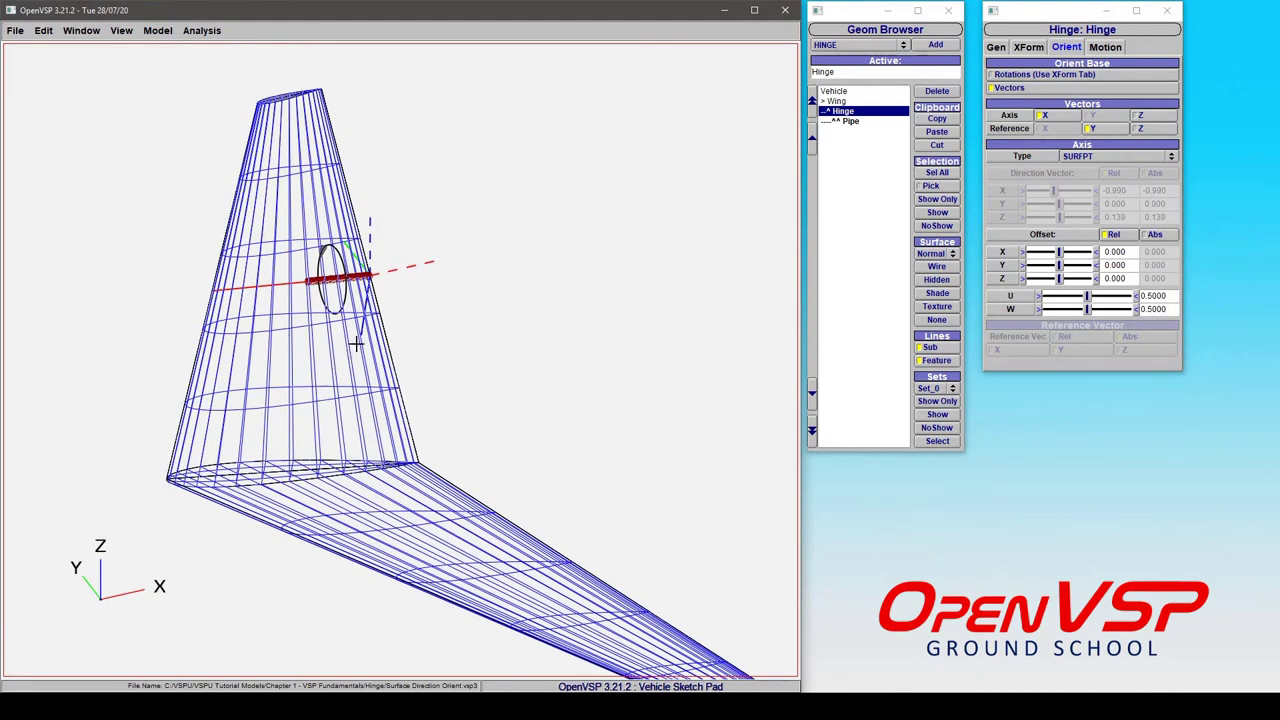
{"action": "left_click", "coordinate": [836, 101]}
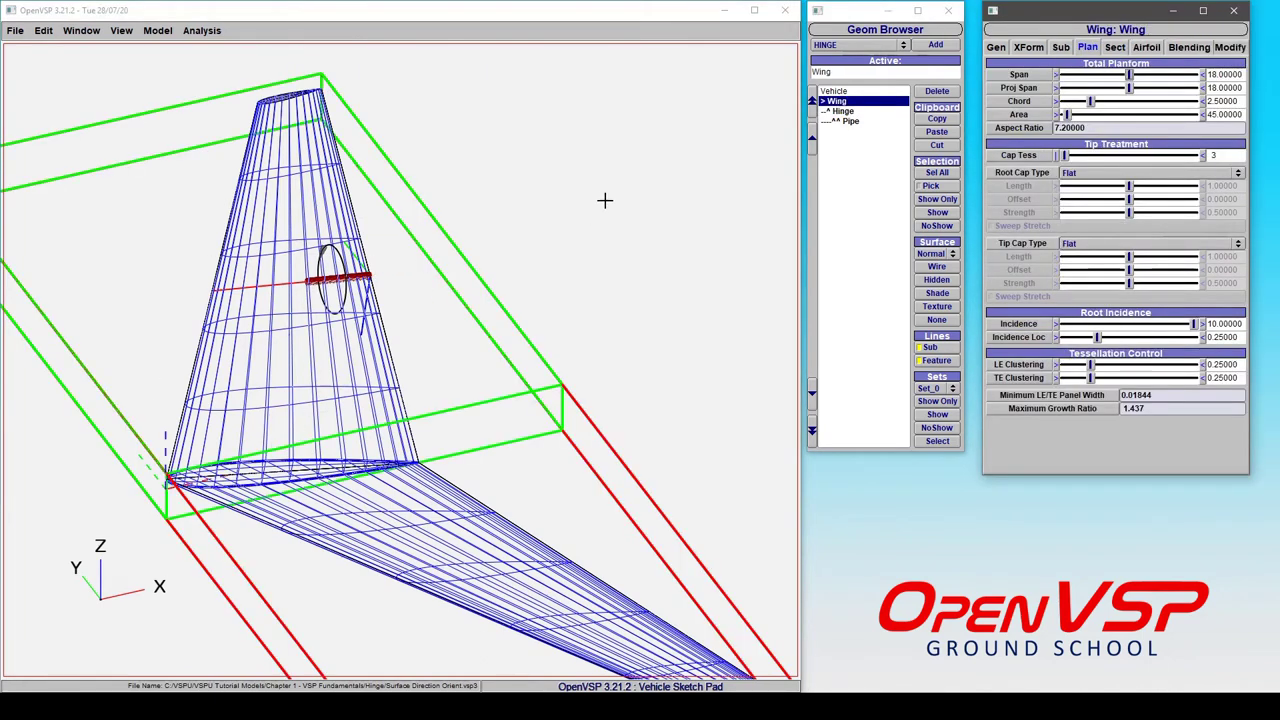
{"action": "left_click_drag", "start_coordinate": [240, 263], "coordinate": [340, 365]}
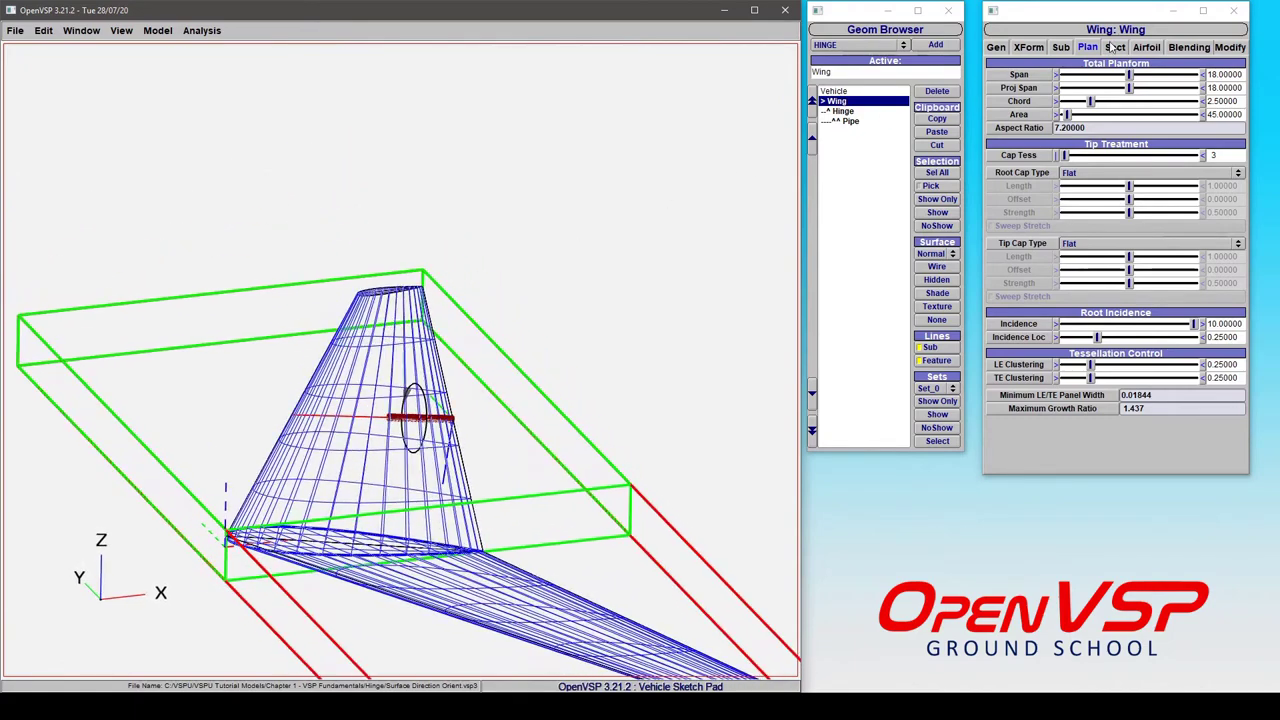
{"action": "left_click_drag", "start_coordinate": [1130, 77], "coordinate": [1195, 72]}
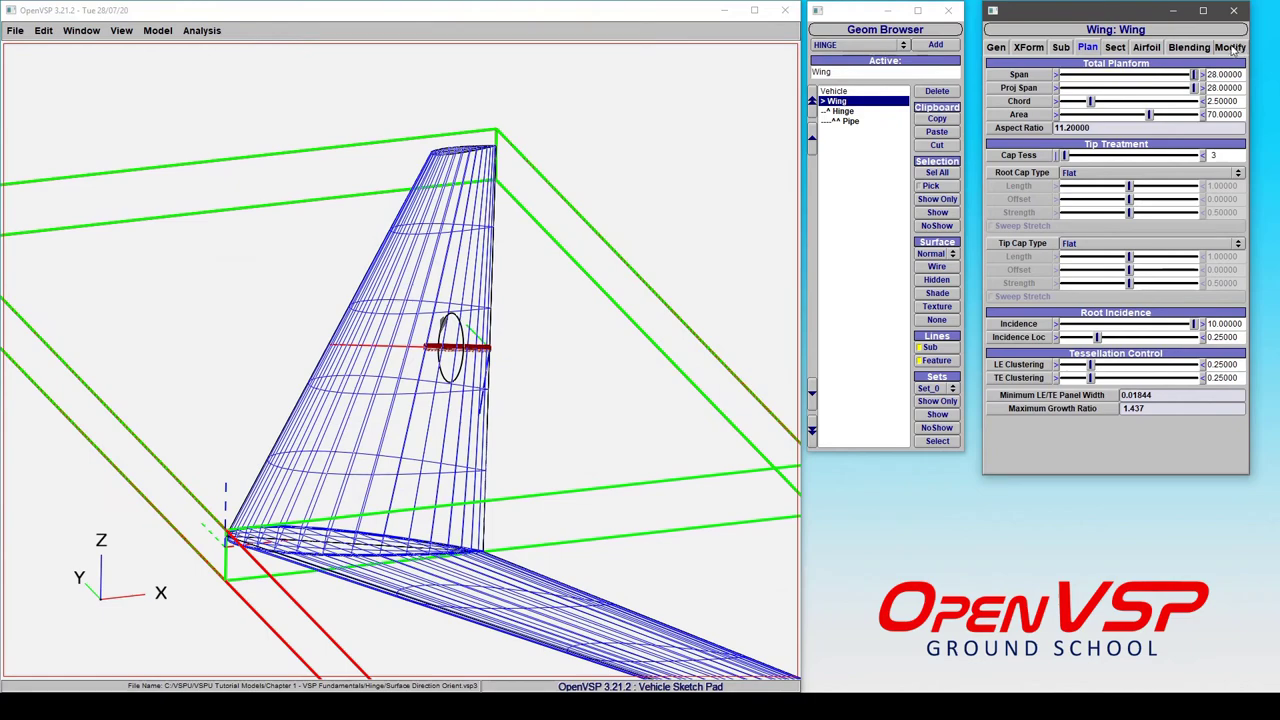
{"action": "left_click_drag", "start_coordinate": [1130, 80], "coordinate": [1158, 72]}
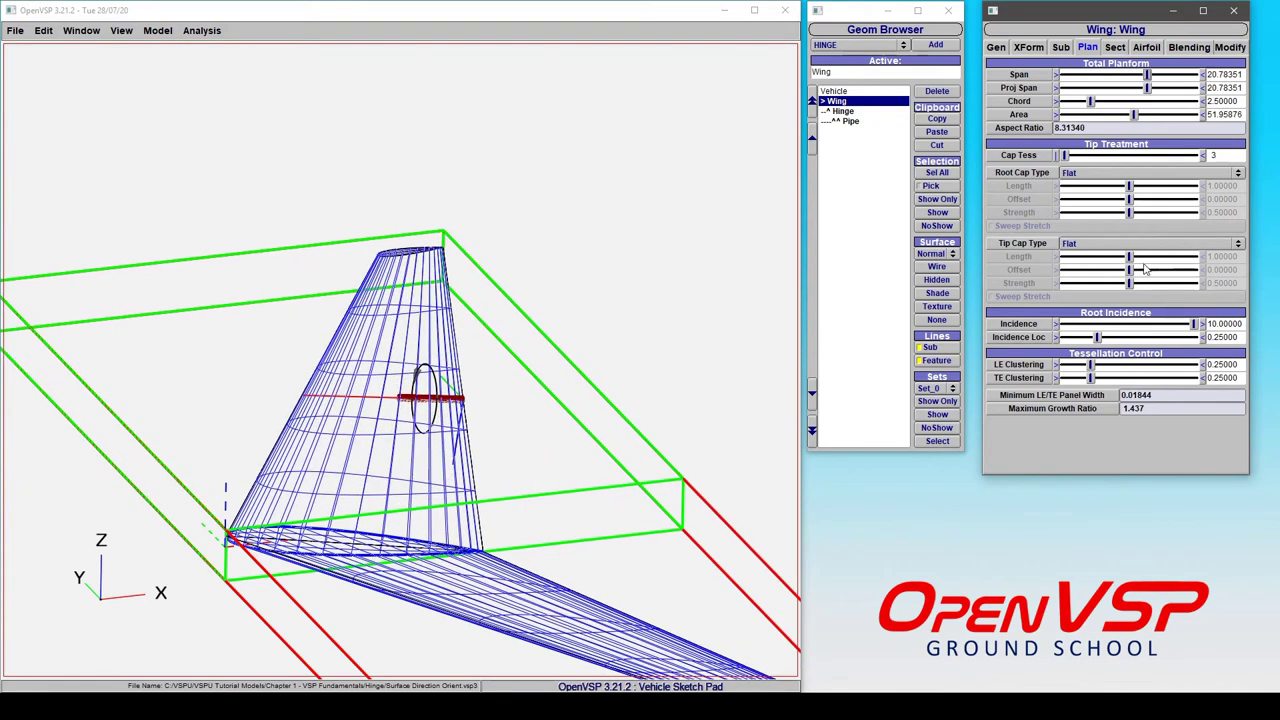
{"action": "left_click_drag", "start_coordinate": [1199, 326], "coordinate": [1232, 325]}
{"action": "left_click_drag", "start_coordinate": [1109, 339], "coordinate": [1196, 332]}
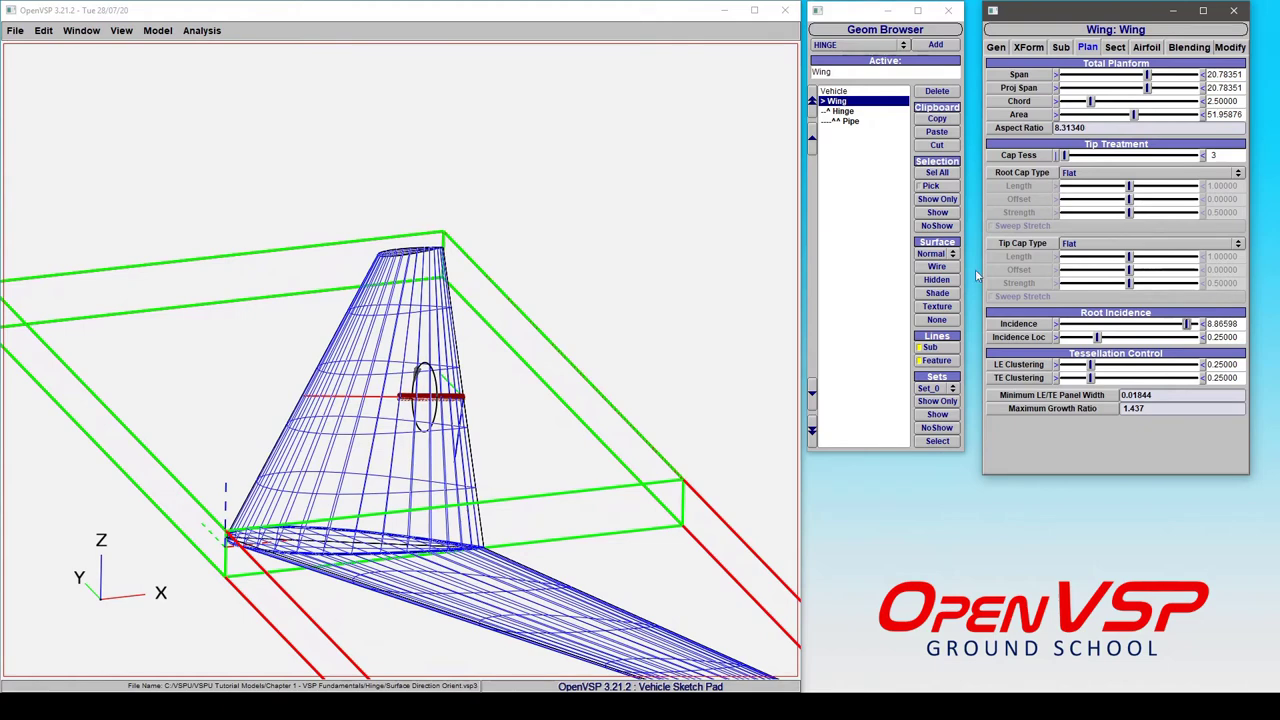
- Set the hinge's translation attachment to None and lower its parent attachment U to 0
{"action": "left_click", "coordinate": [840, 112]}
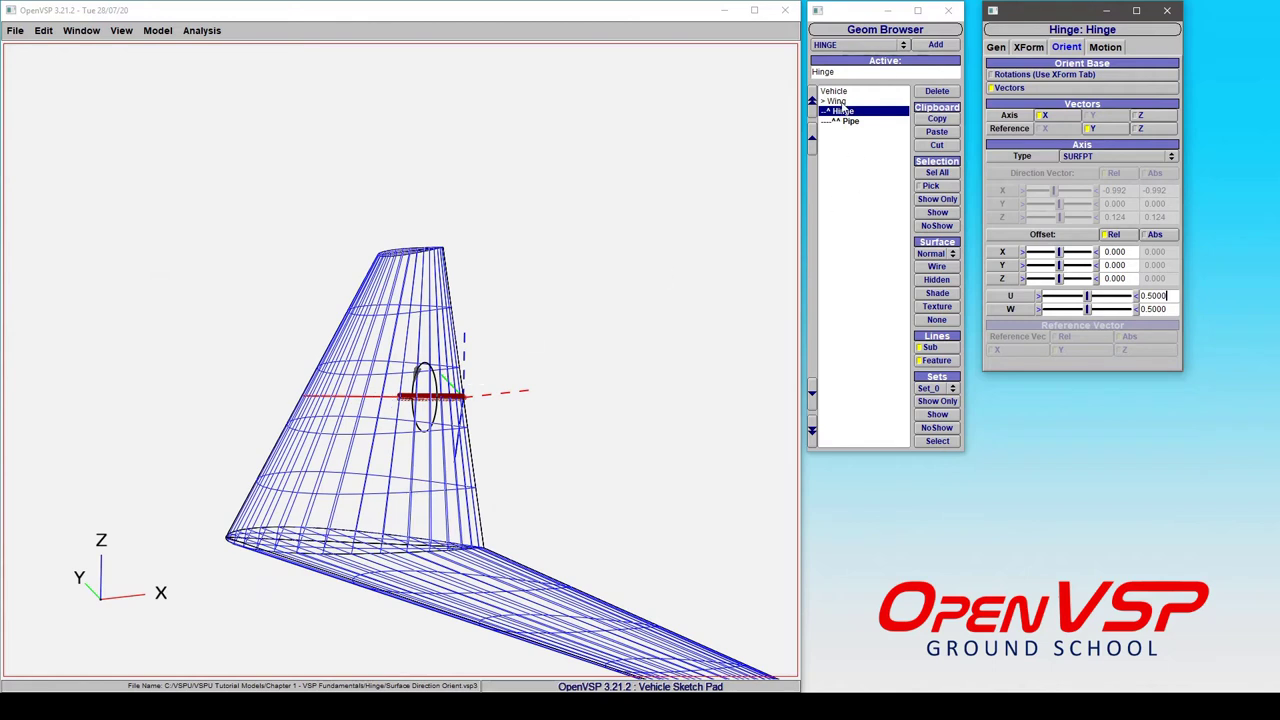
{"action": "left_click", "coordinate": [1035, 47]}
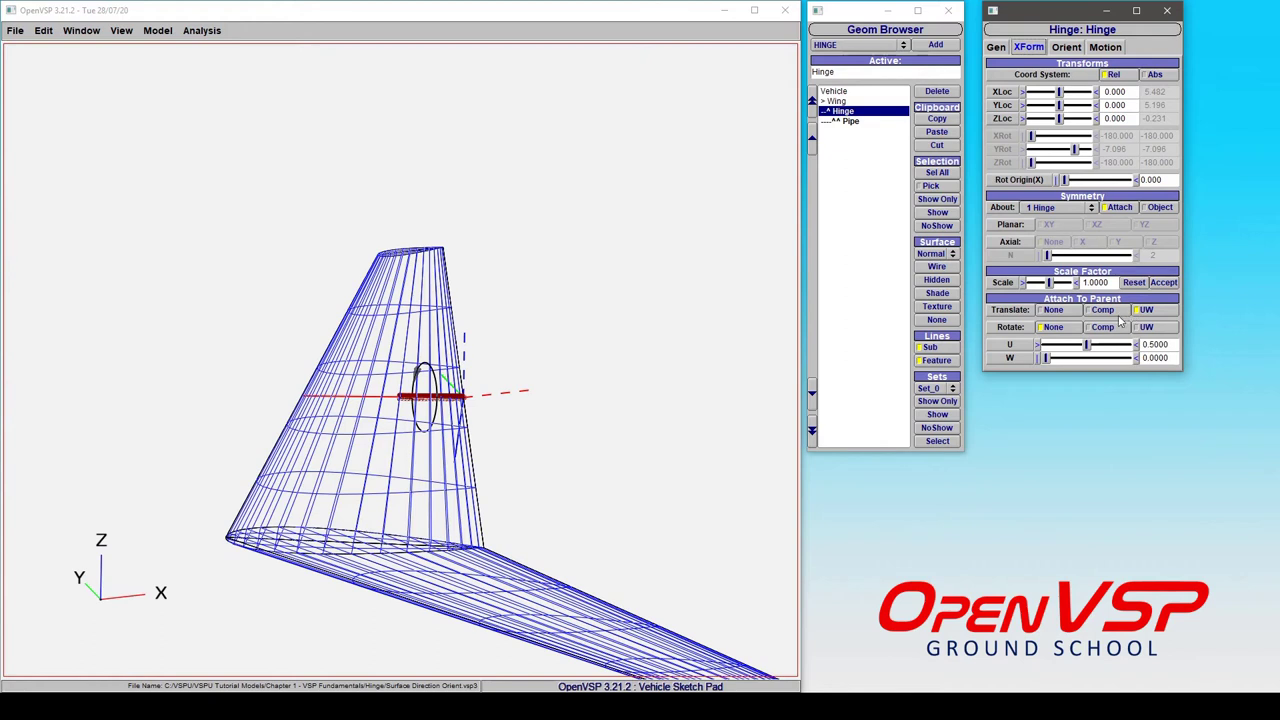
{"action": "left_click", "coordinate": [1055, 310]}
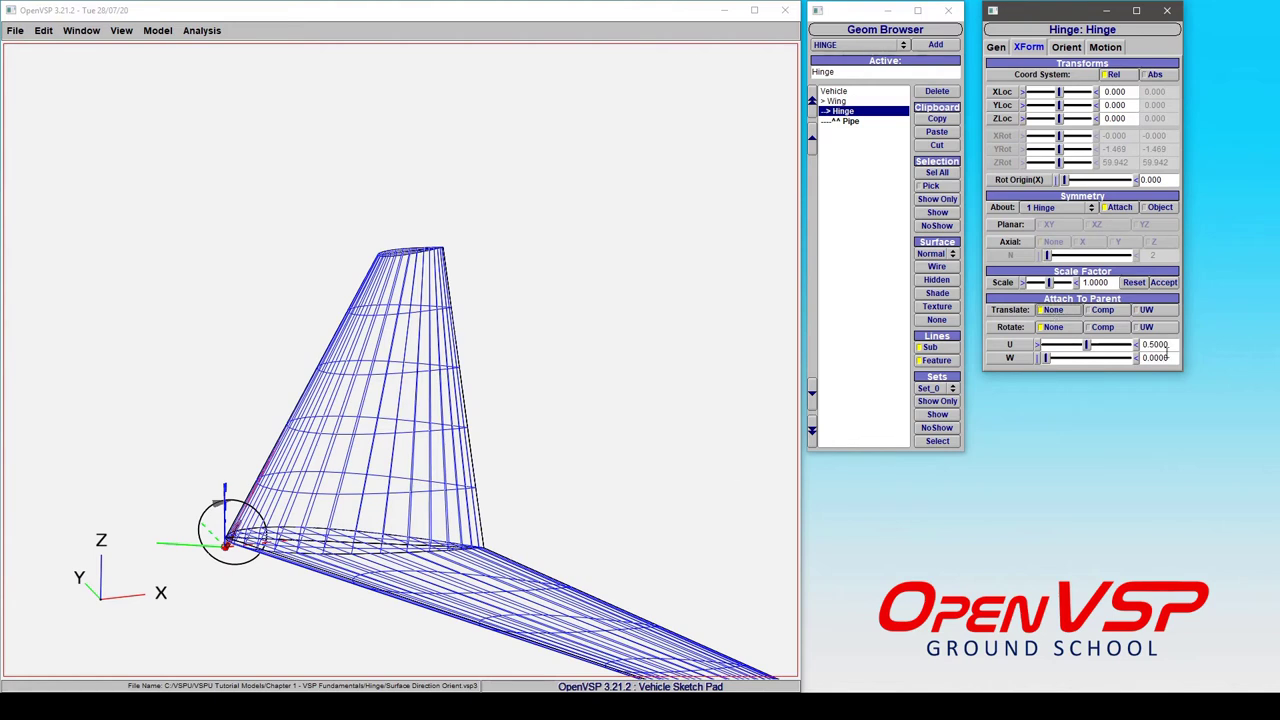
{"action": "left_click_drag", "start_coordinate": [1087, 345], "coordinate": [1045, 345]}
{"action": "left_click_drag", "start_coordinate": [301, 473], "coordinate": [384, 479]}
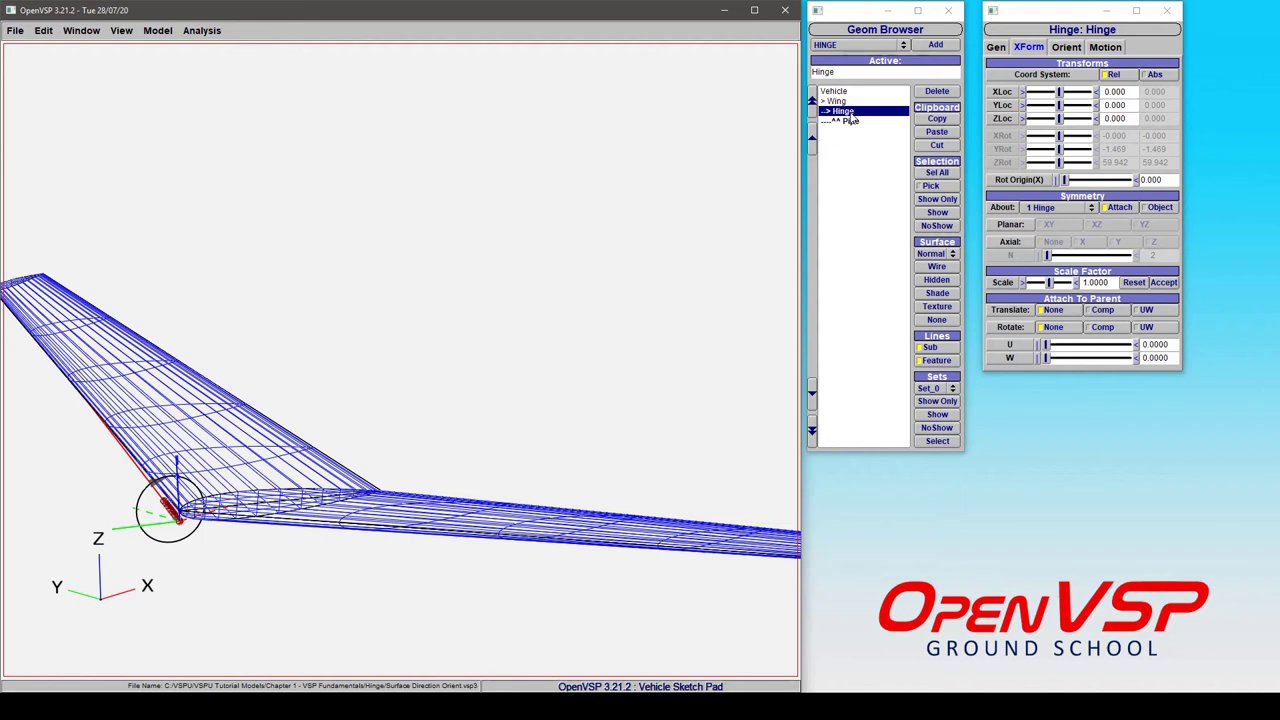
{"action": "right_click_drag", "start_coordinate": [462, 262], "coordinate": [607, 232]}
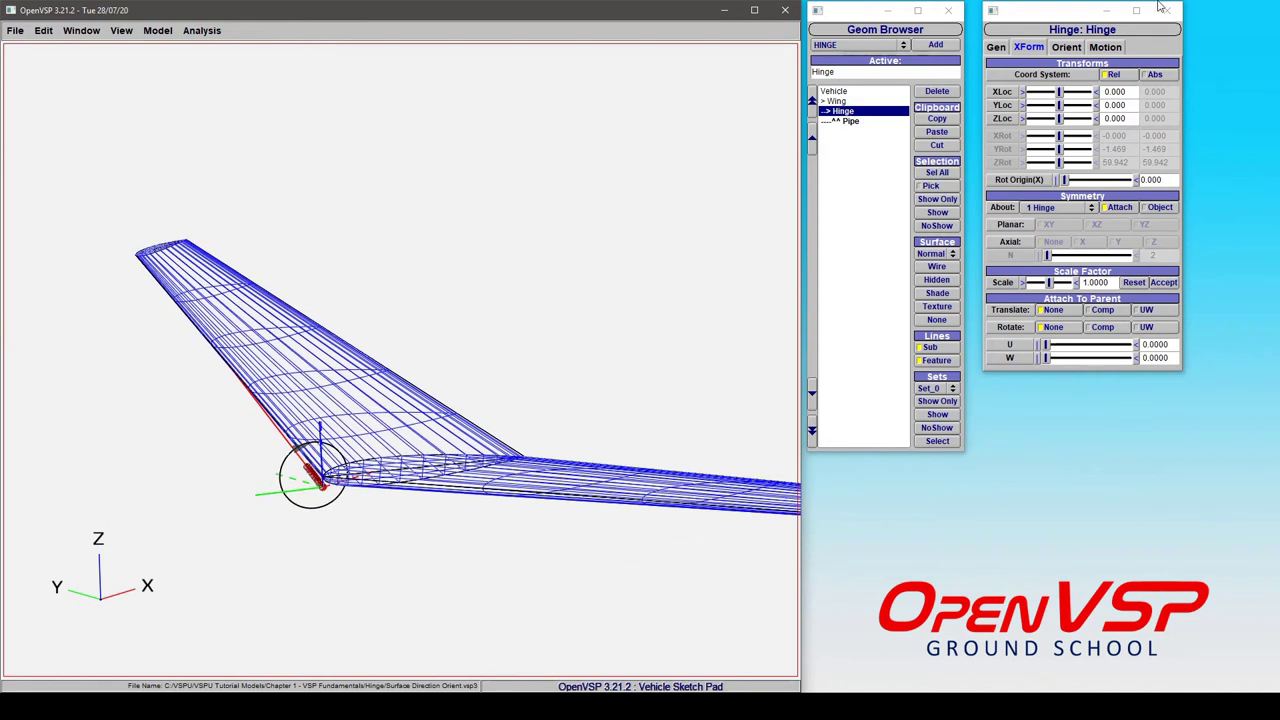
- Move the hinge's axis surface point to about U 0.467 and W 0.758
{"action": "left_click", "coordinate": [1068, 47]}
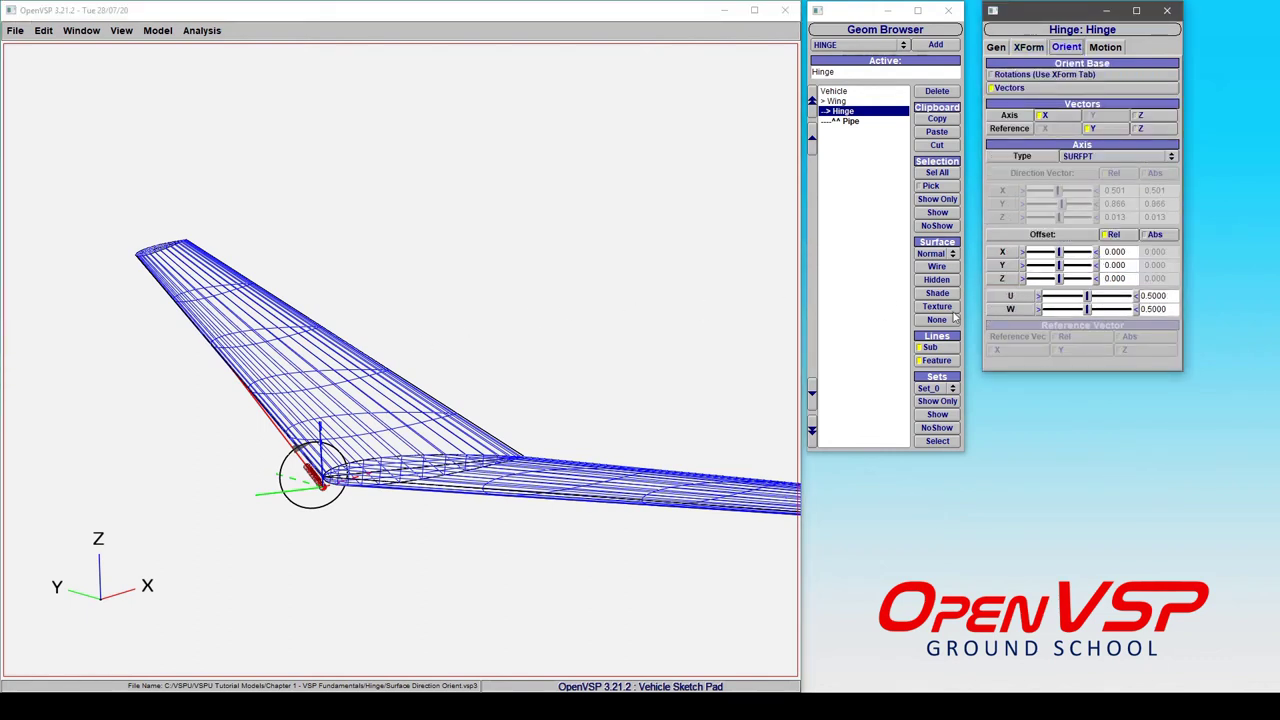
{"action": "left_click_drag", "start_coordinate": [1087, 296], "coordinate": [1114, 302]}
{"action": "left_click_drag", "start_coordinate": [308, 367], "coordinate": [385, 403]}
- Move the wing along Y to a relative location of about 1.74
{"action": "left_click", "coordinate": [838, 101]}
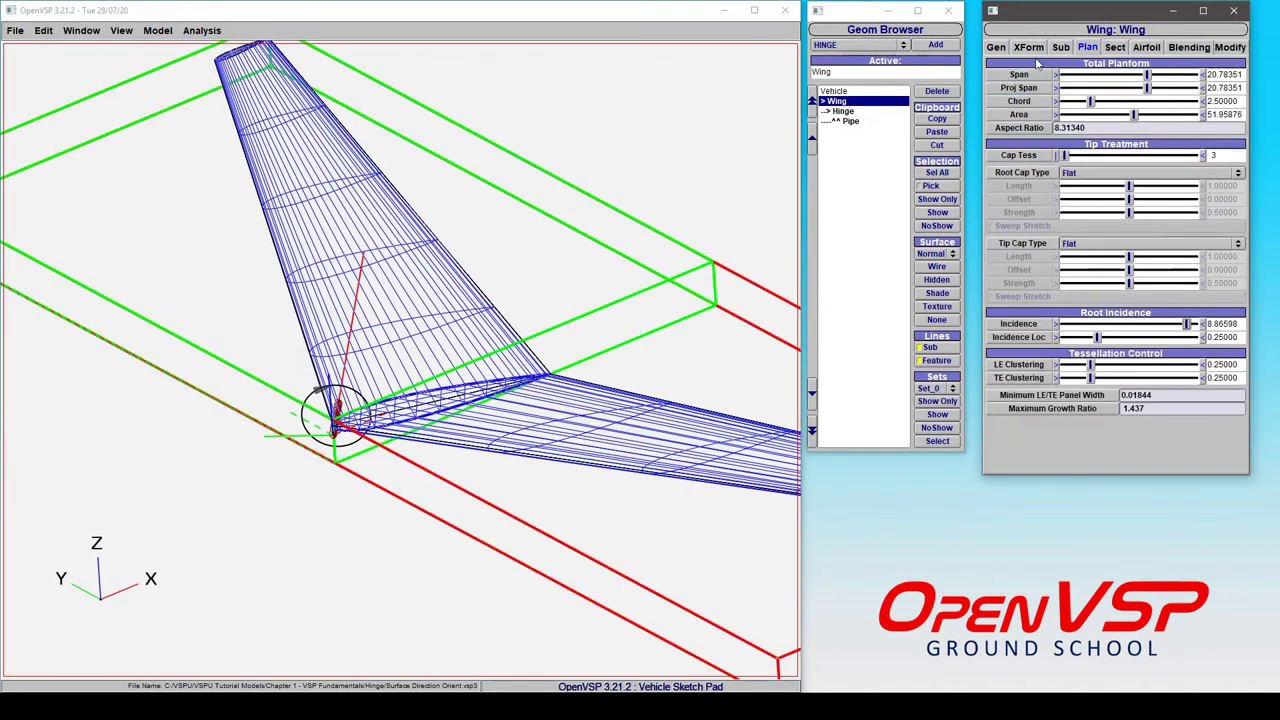
{"action": "left_click", "coordinate": [1030, 47]}
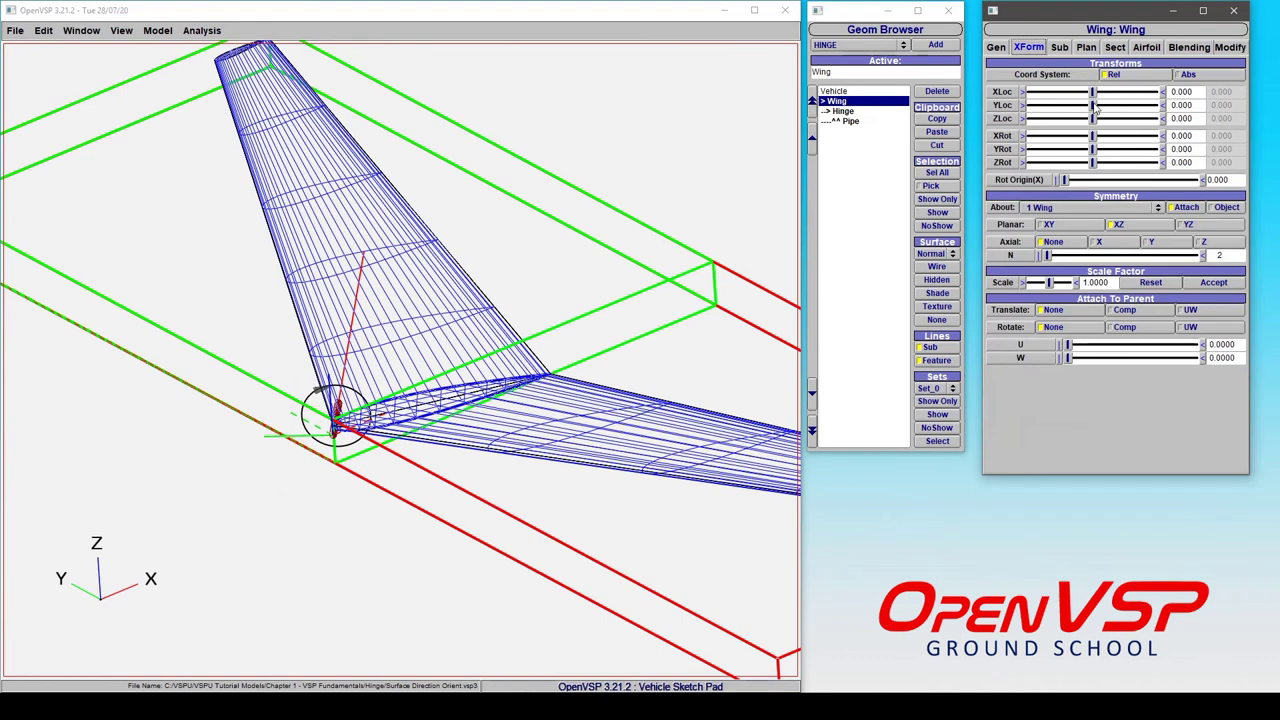
{"action": "mouse_move", "coordinate": [1093, 106]}
{"action": "left_mouse_down"}
{"action": "mouse_move", "coordinate": [1117, 108]}
{"action": "mouse_move", "coordinate": [1106, 110]}
{"action": "left_mouse_up"}
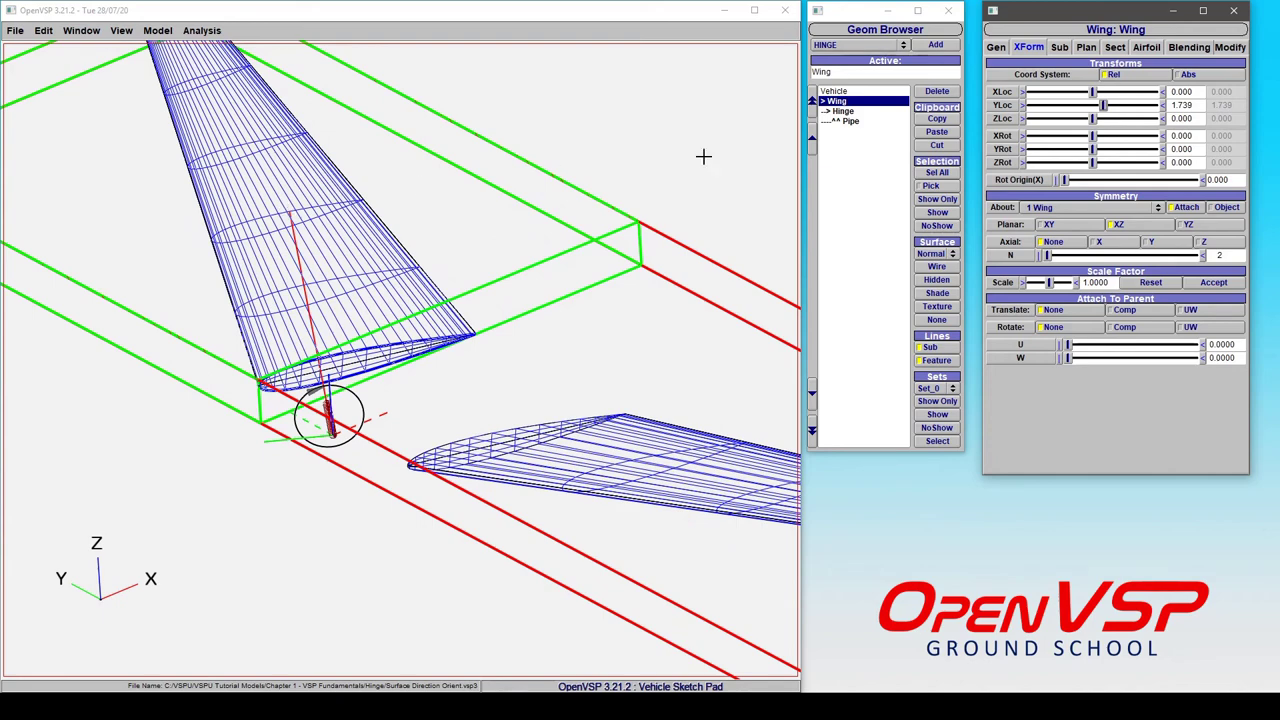
- Move the hinge along Y to a relative location of about 4.29
{"action": "left_click", "coordinate": [843, 111]}
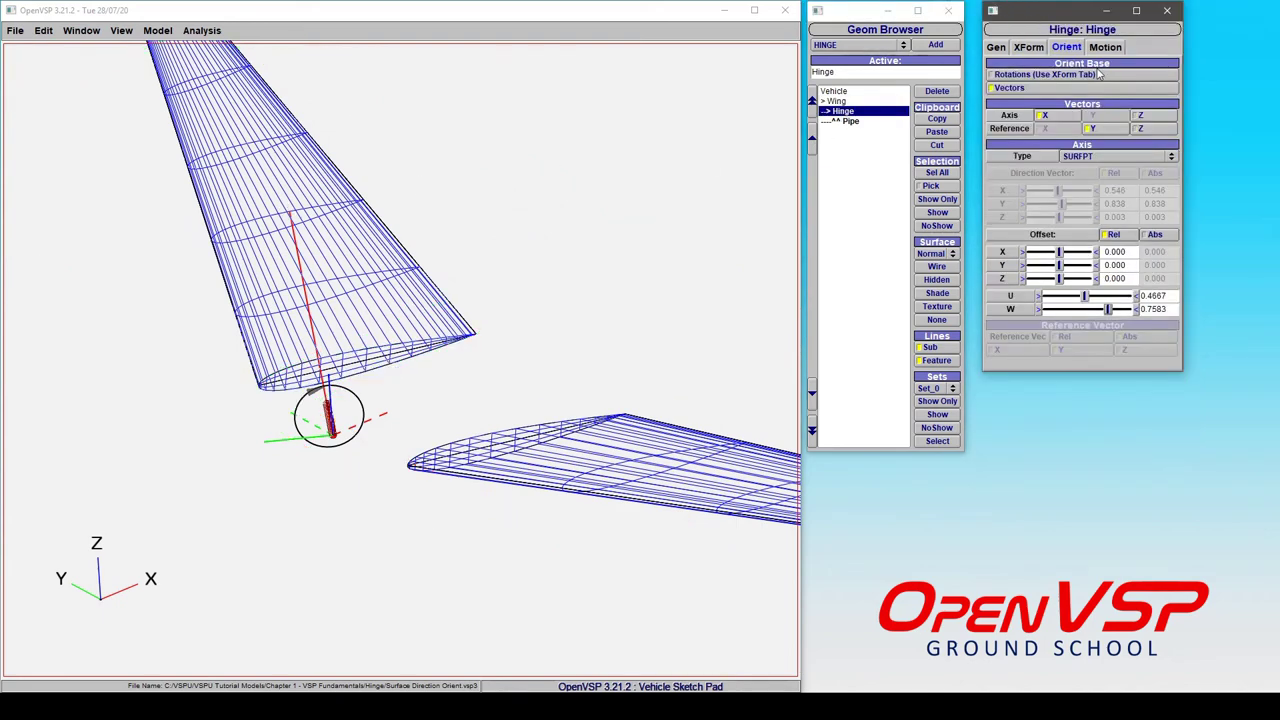
{"action": "left_click", "coordinate": [1028, 47]}
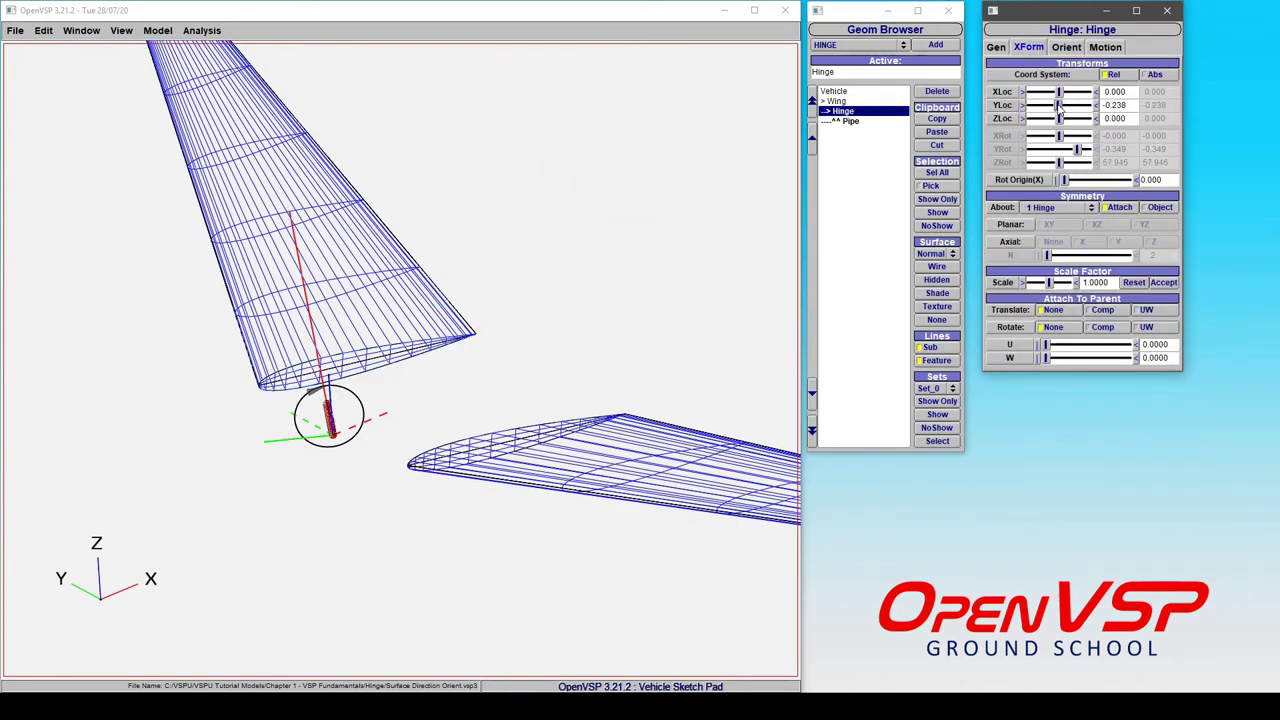
{"action": "mouse_move", "coordinate": [1059, 105]}
{"action": "left_mouse_down"}
{"action": "mouse_move", "coordinate": [1090, 105]}
{"action": "mouse_move", "coordinate": [1050, 105]}
{"action": "mouse_move", "coordinate": [1071, 105]}
{"action": "left_mouse_up"}
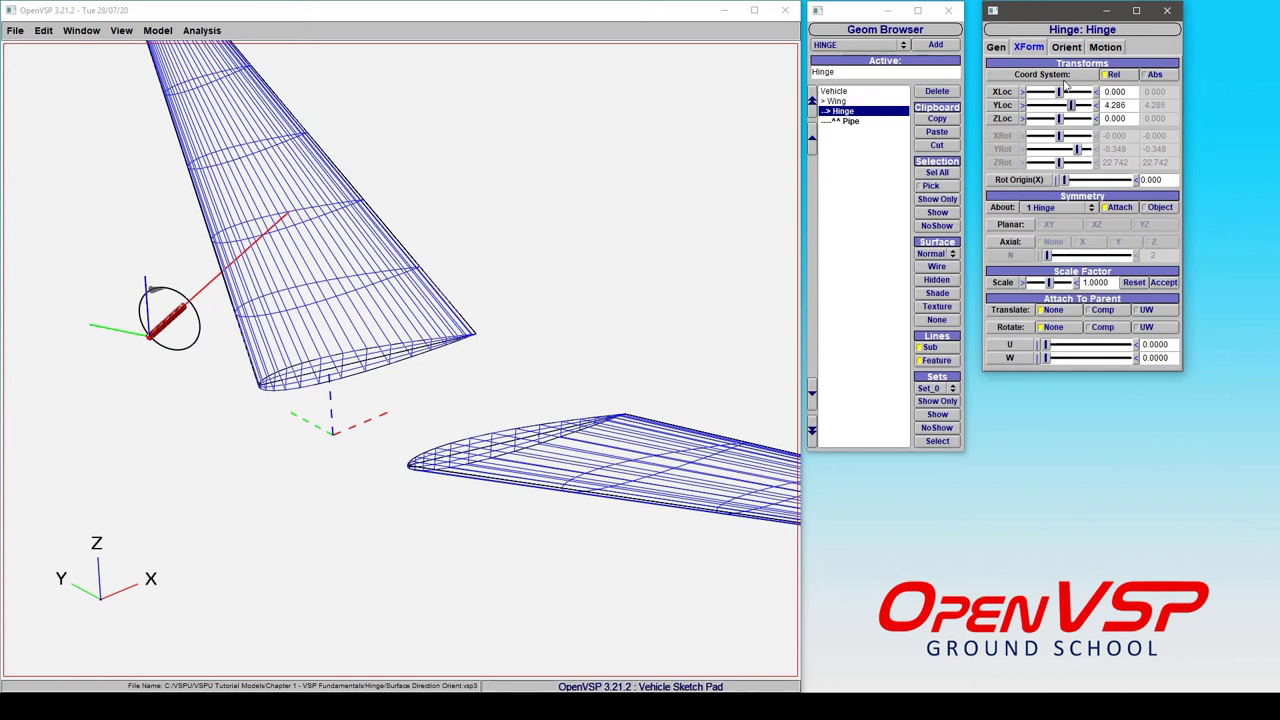
- Adjust the X offset of the surface point that the hinge's axis aims at
{"action": "left_click", "coordinate": [1066, 47]}
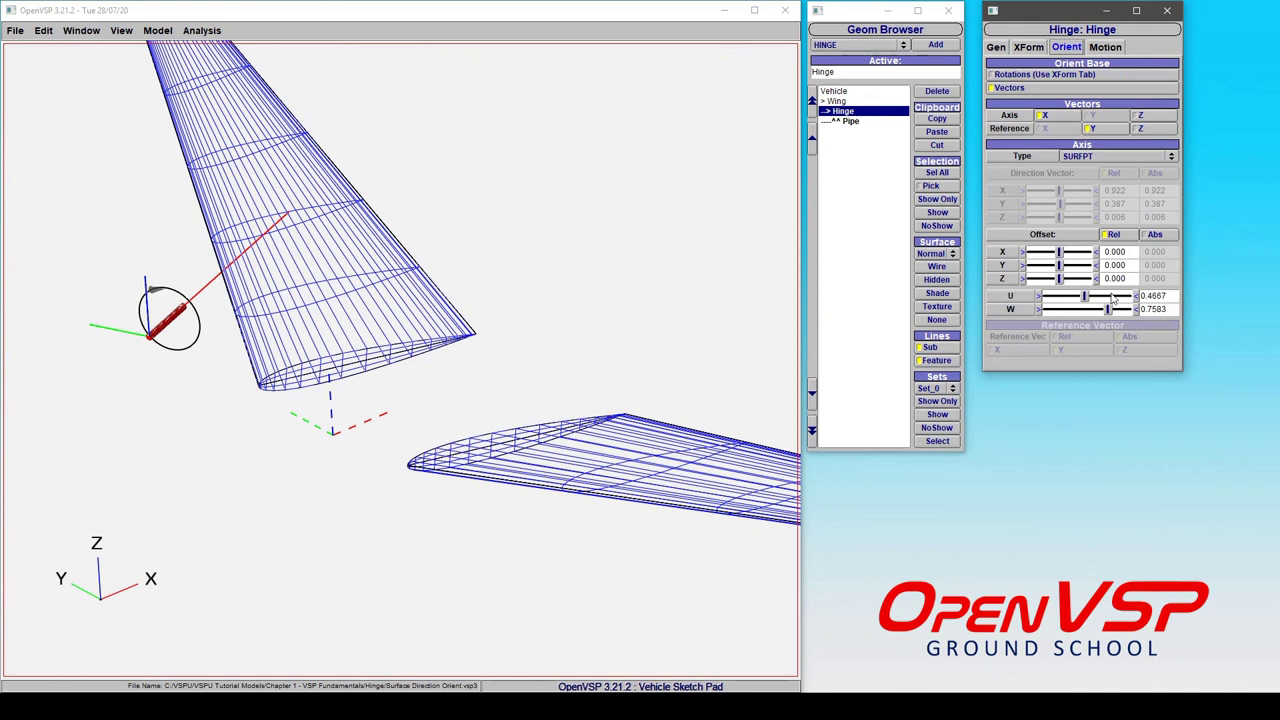
{"action": "mouse_move", "coordinate": [1062, 257]}
{"action": "left_mouse_down"}
{"action": "mouse_move", "coordinate": [1050, 258]}
{"action": "mouse_move", "coordinate": [1062, 257]}
{"action": "left_mouse_up"}
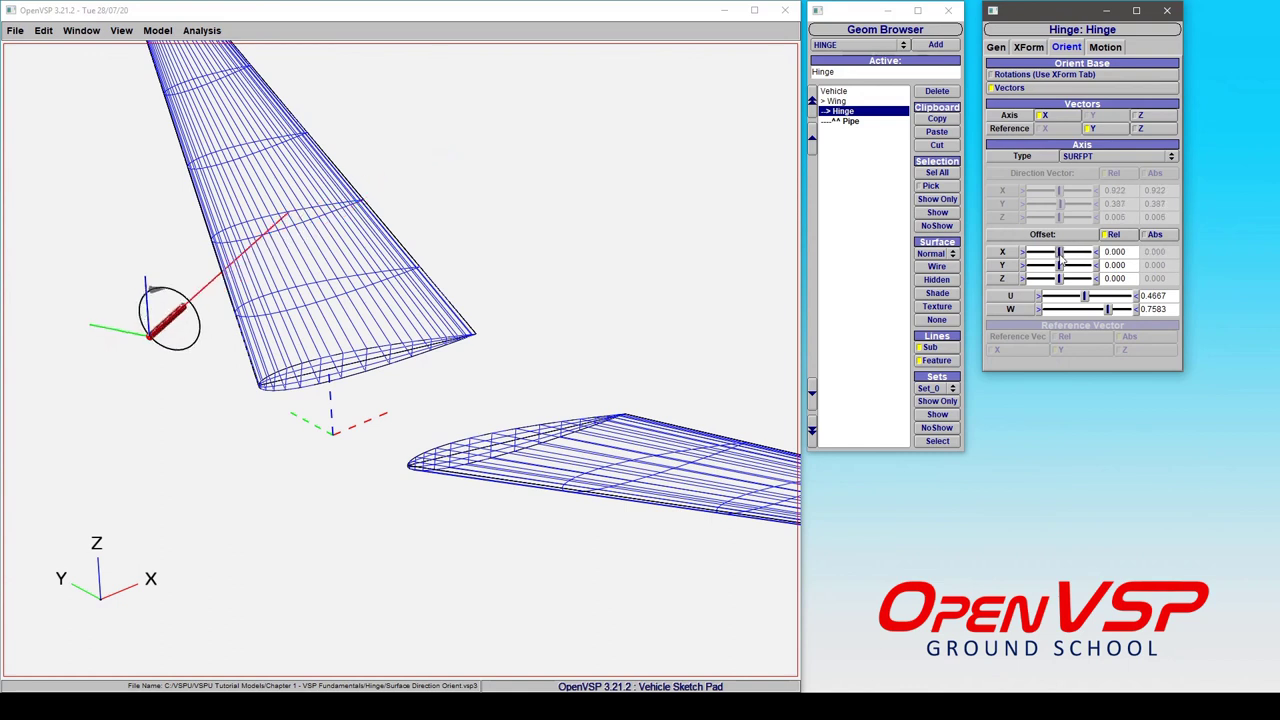